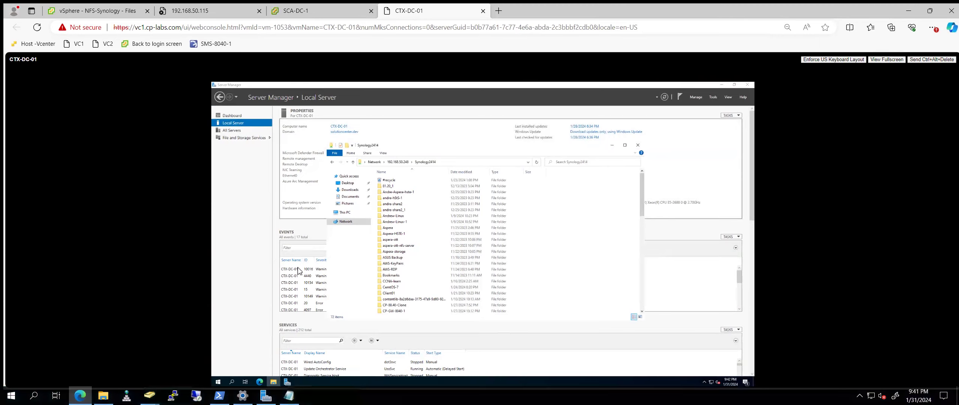
Browse the Synology2414 share to the training folder under ISO > Citrix and select the Citrix_Virtual_Apps_and_Desktops_7_2106 disc image.
{"action": "key", "text": "F11"}
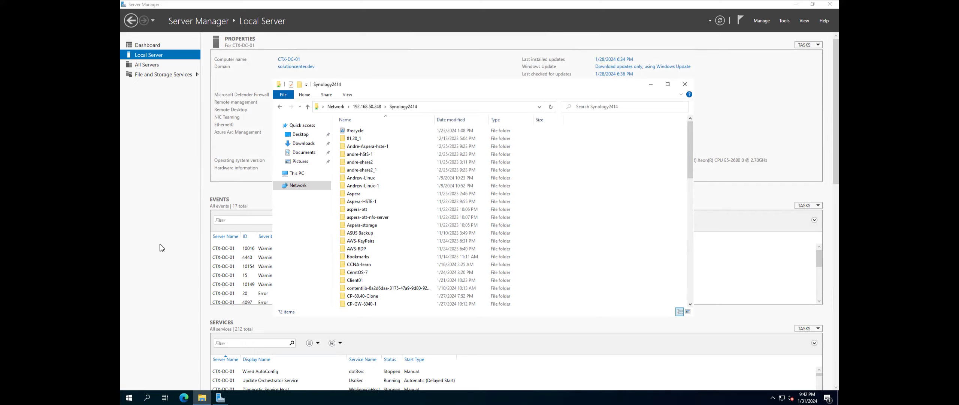
{"action": "scroll", "coordinate": [418, 225], "scroll_direction": "down", "scroll_amount": 6}
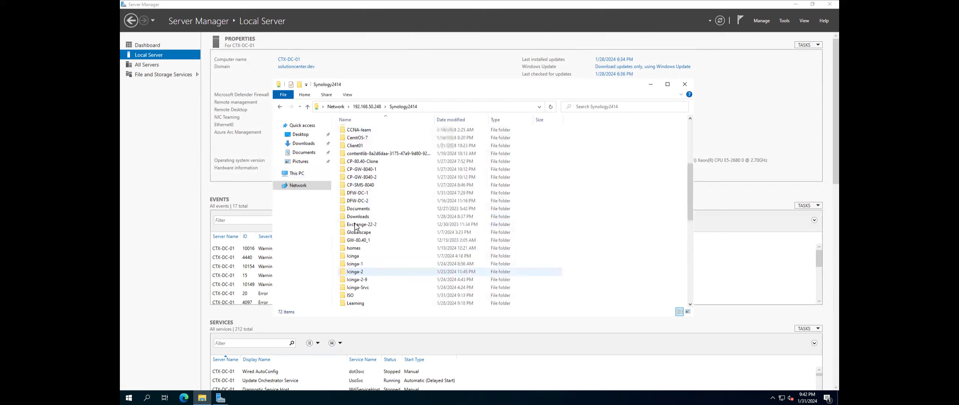
{"action": "scroll", "coordinate": [351, 283], "scroll_direction": "down", "scroll_amount": 1}
{"action": "double_click", "coordinate": [351, 272]}
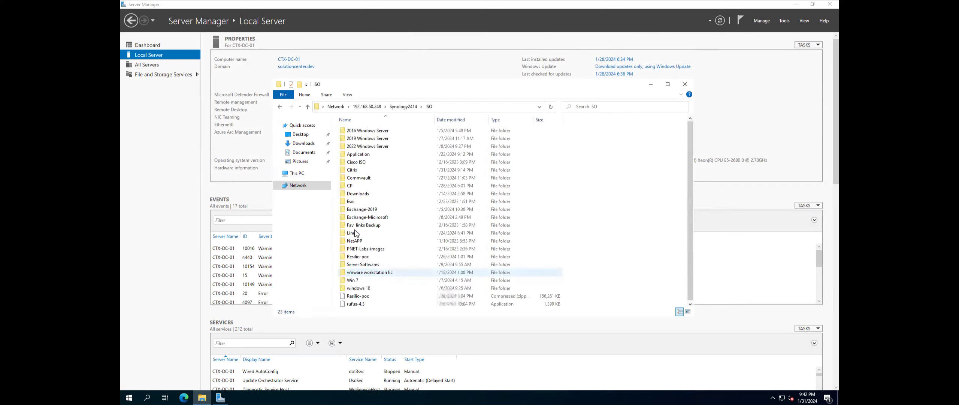
{"action": "double_click", "coordinate": [356, 171]}
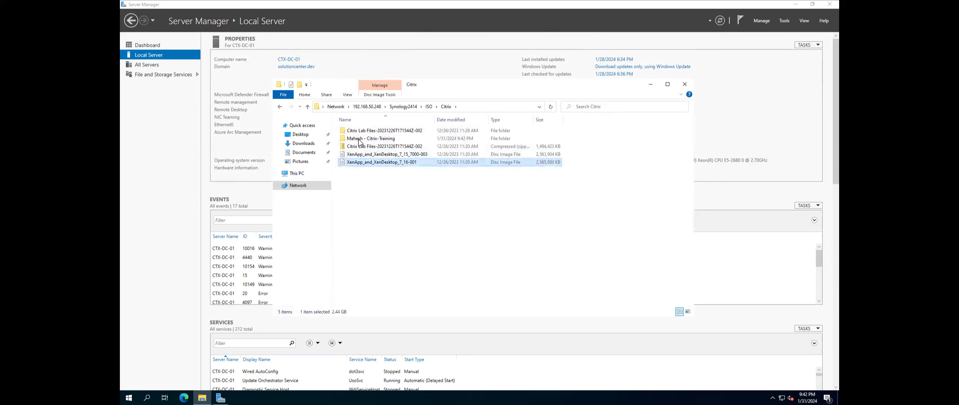
{"action": "double_click", "coordinate": [358, 138]}
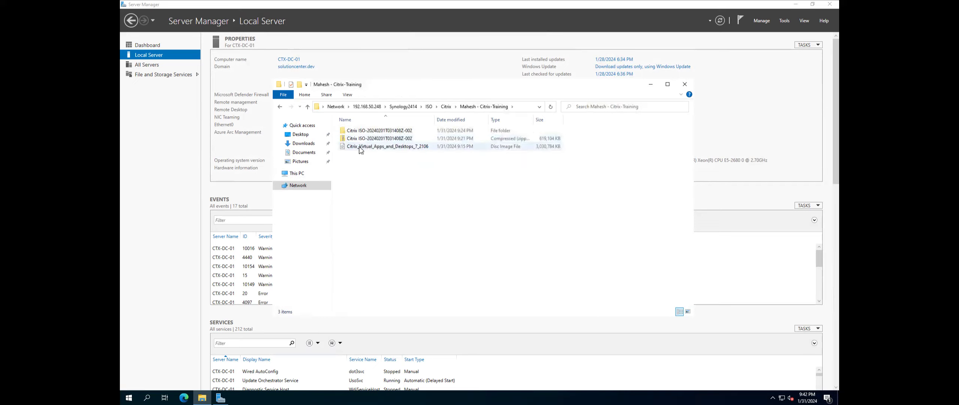
{"action": "left_click", "coordinate": [361, 147]}
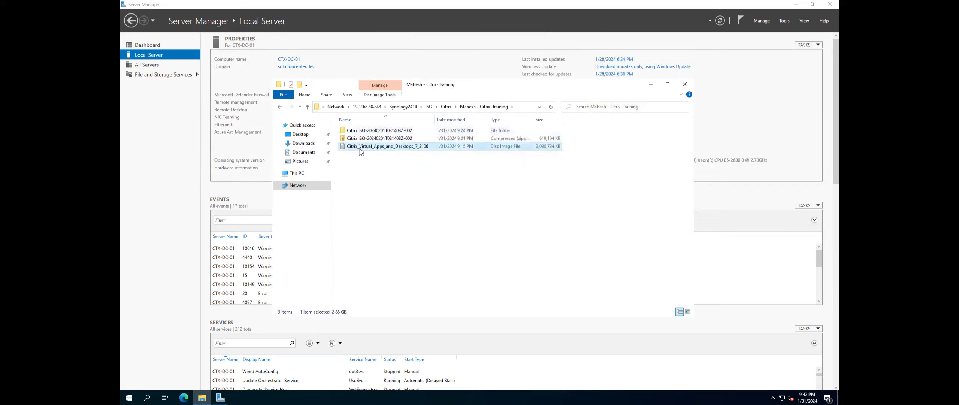
{"action": "mouse_move", "coordinate": [481, 33]}
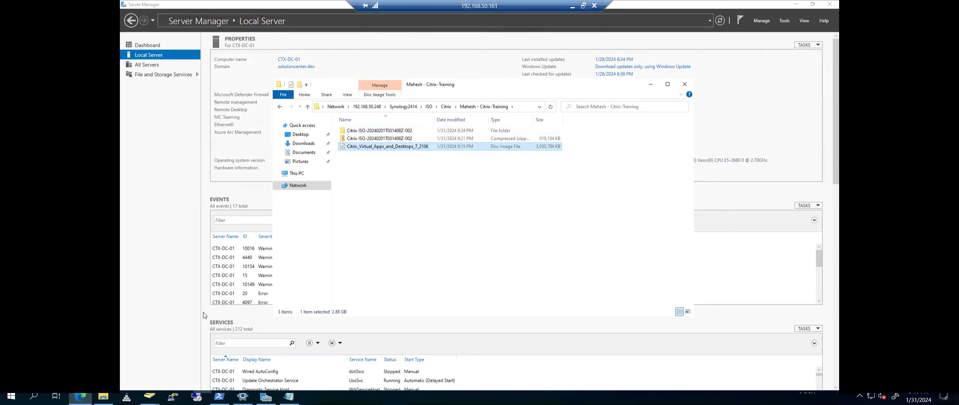
Switch to the vSphere Client and select Citrix_Virtual_Apps_and_Desktops_7_2106.iso in the NFS-Synology datastore.
{"action": "key", "text": "Escape"}
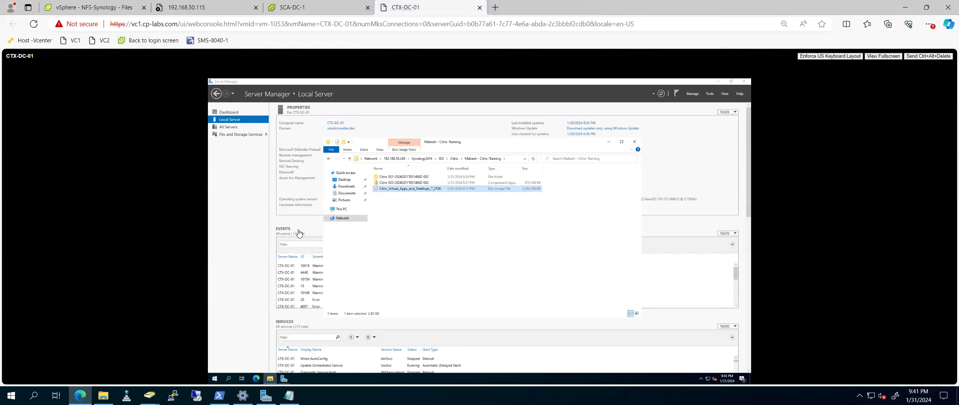
{"action": "key", "text": "ctrl+Tab"}
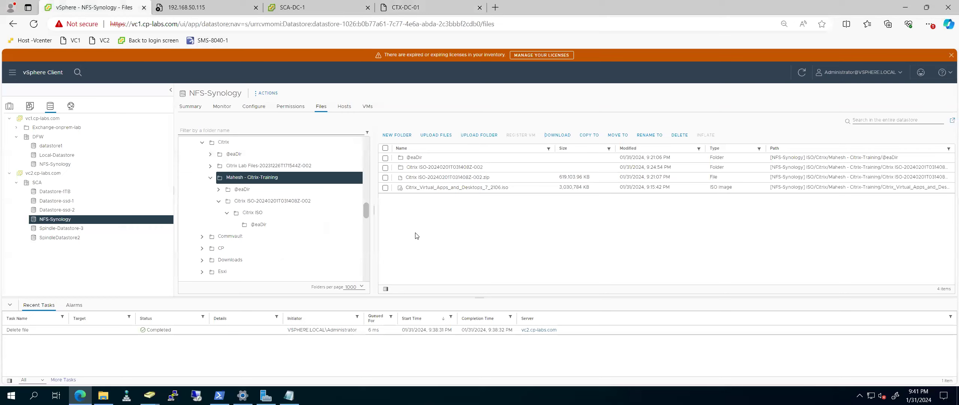
{"action": "left_click", "coordinate": [385, 187]}
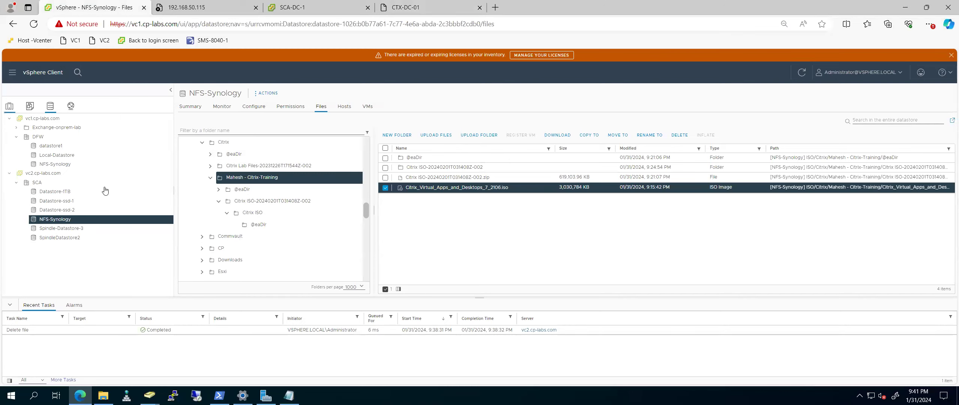
{"action": "key", "text": "alt+Left"}
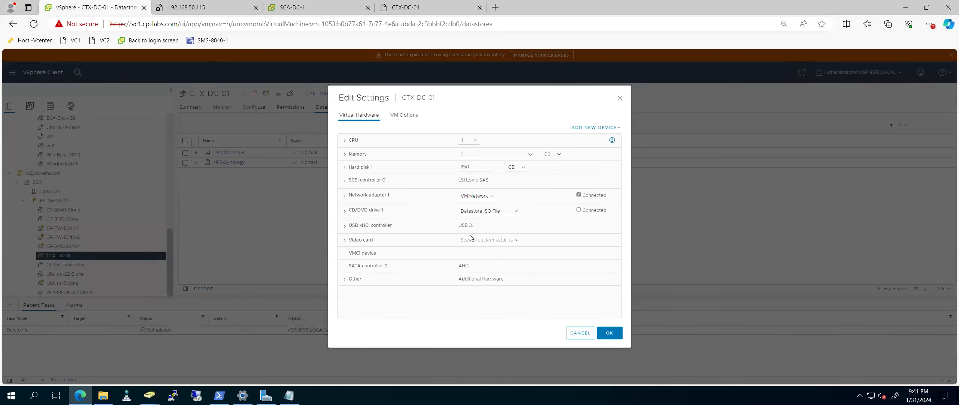
{"action": "left_click", "coordinate": [487, 211]}
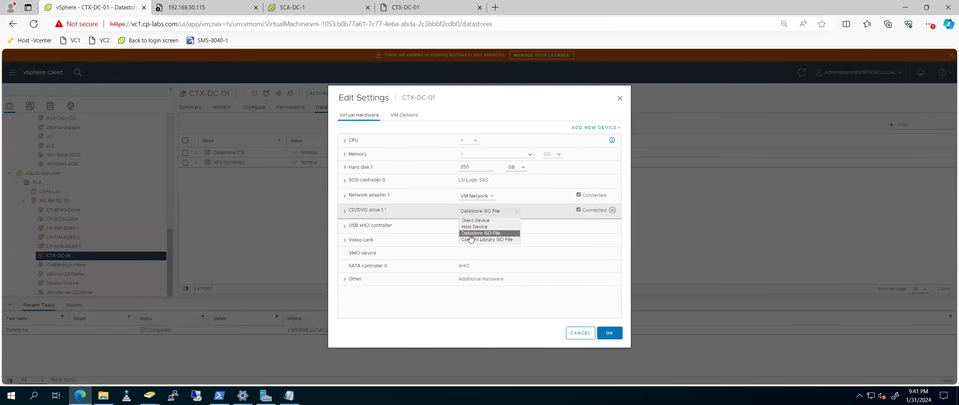
{"action": "left_click", "coordinate": [344, 219]}
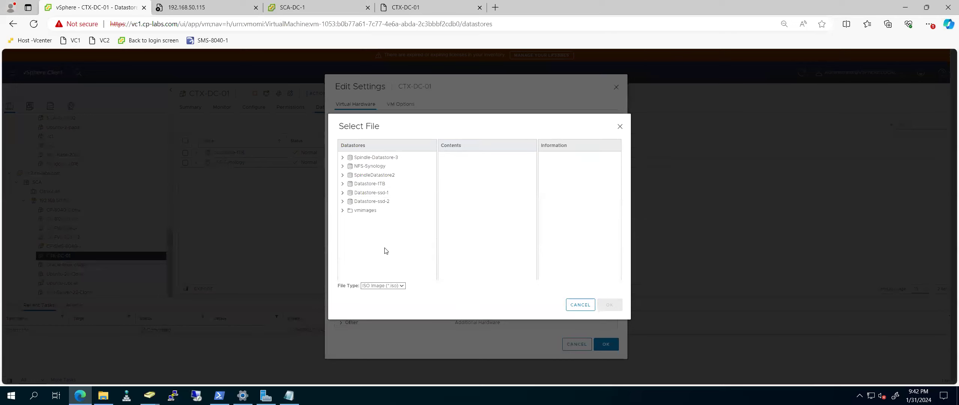
{"action": "left_click", "coordinate": [343, 183]}
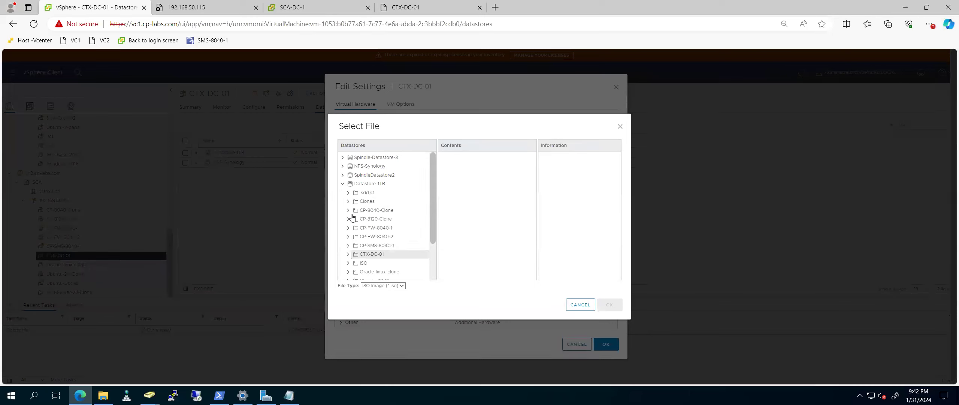
{"action": "left_click", "coordinate": [362, 263]}
{"action": "scroll", "coordinate": [397, 225], "scroll_direction": "down", "scroll_amount": 2}
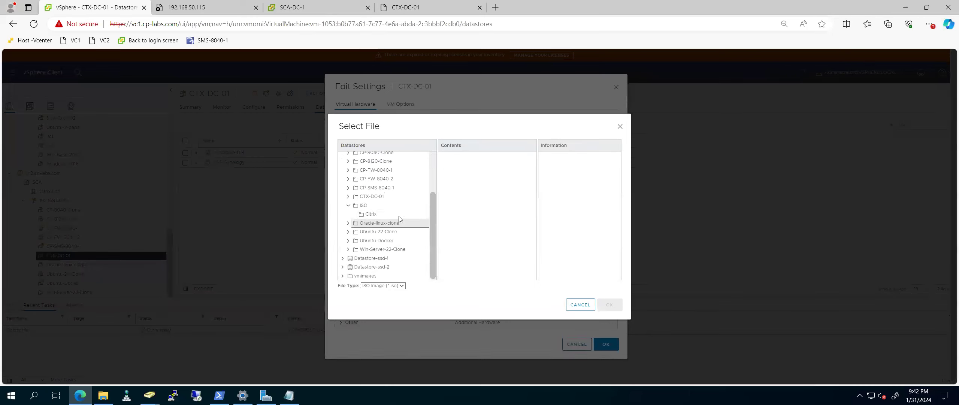
{"action": "left_click", "coordinate": [367, 215]}
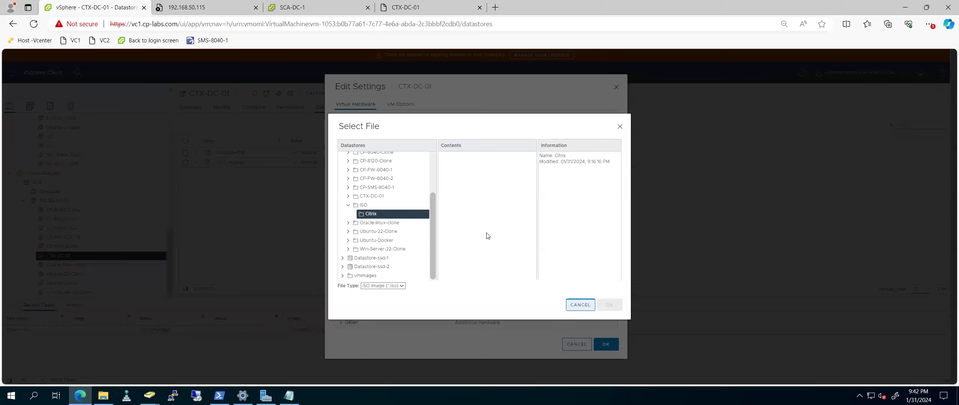
{"action": "key", "text": "Escape"}
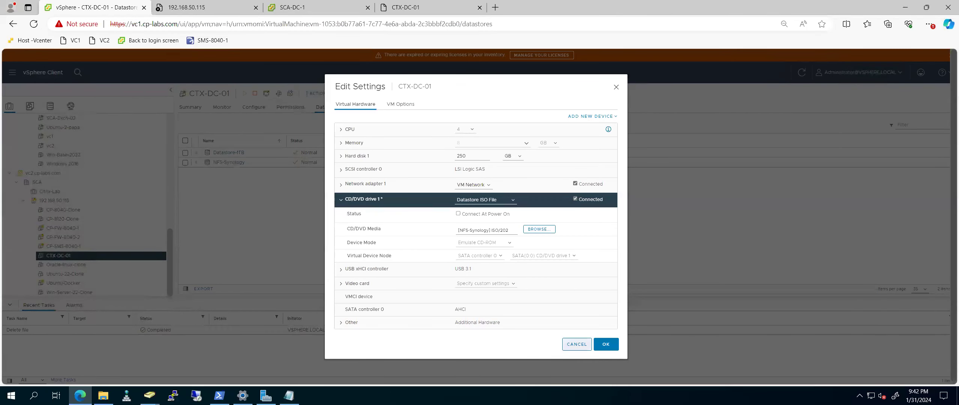
{"action": "key", "text": "Escape"}
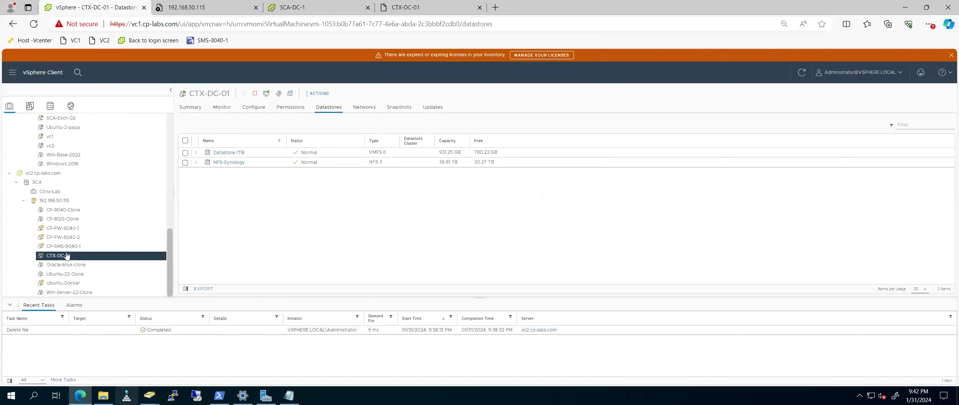
Delete the Citrix subfolder from the ISO folder of Datastore-1TB.
{"action": "left_click", "coordinate": [56, 106]}
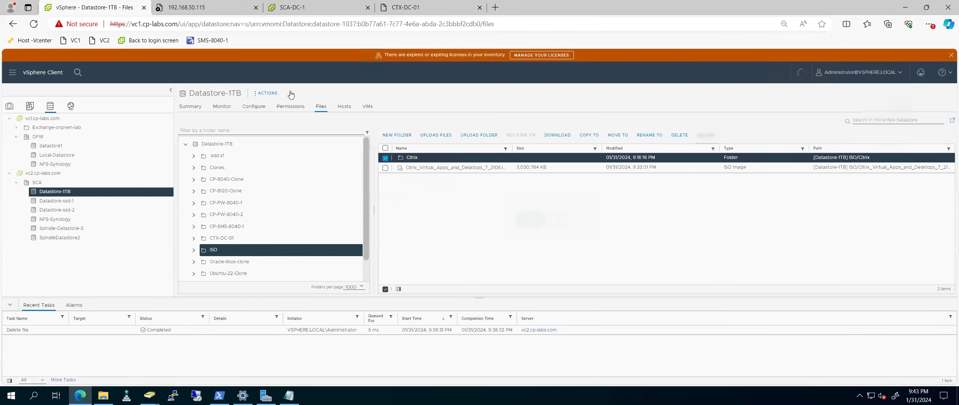
{"action": "key", "text": "Delete"}
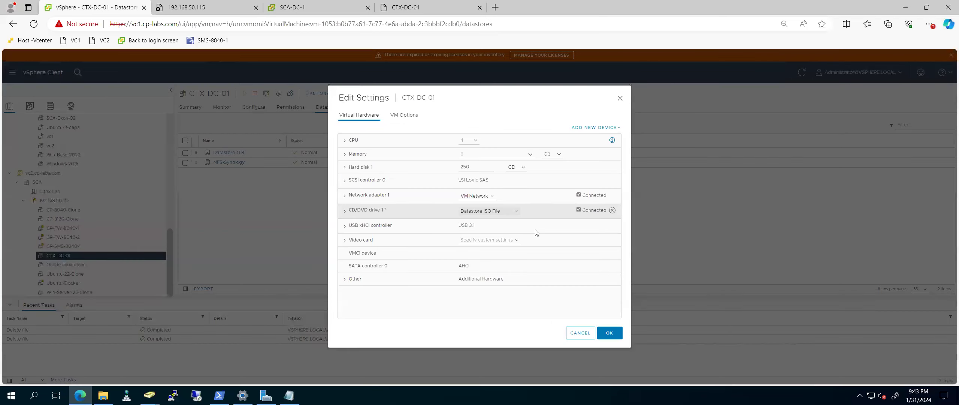
Mount the Citrix Virtual Apps and Desktops 7 2106 ISO from Datastore-1TB on CTX-DC-01's CD/DVD drive, with Connect At Power On enabled.
{"action": "left_click", "coordinate": [344, 211]}
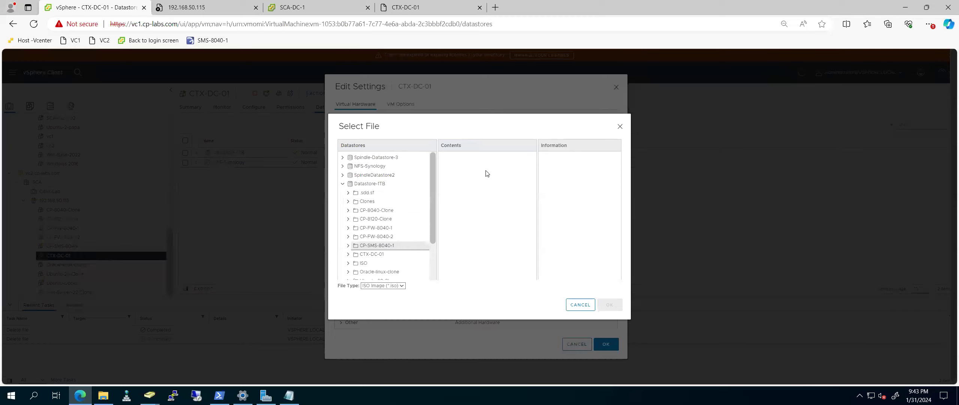
{"action": "key", "text": "Down"}
{"action": "key", "text": "Down"}
{"action": "key", "text": "Down"}
{"action": "key", "text": "Down"}
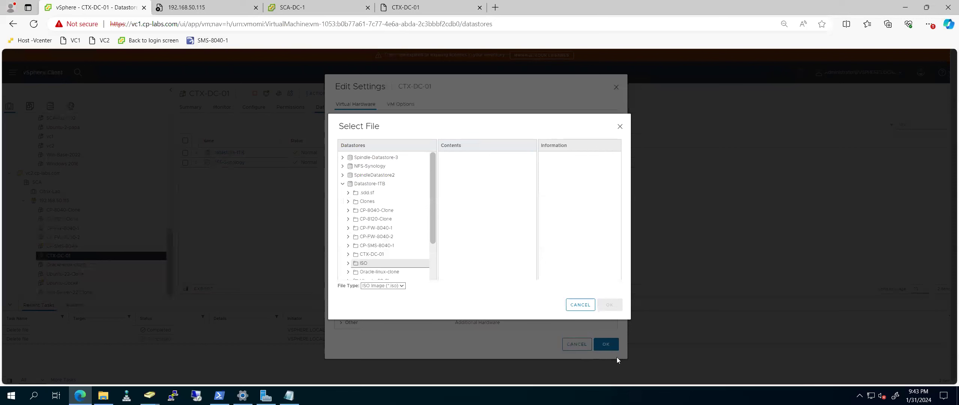
{"action": "key", "text": "Return"}
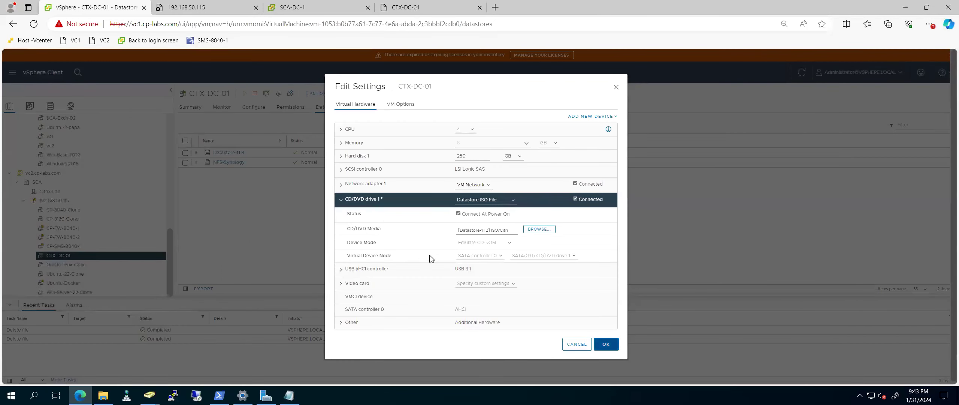
{"action": "key", "text": "Return"}
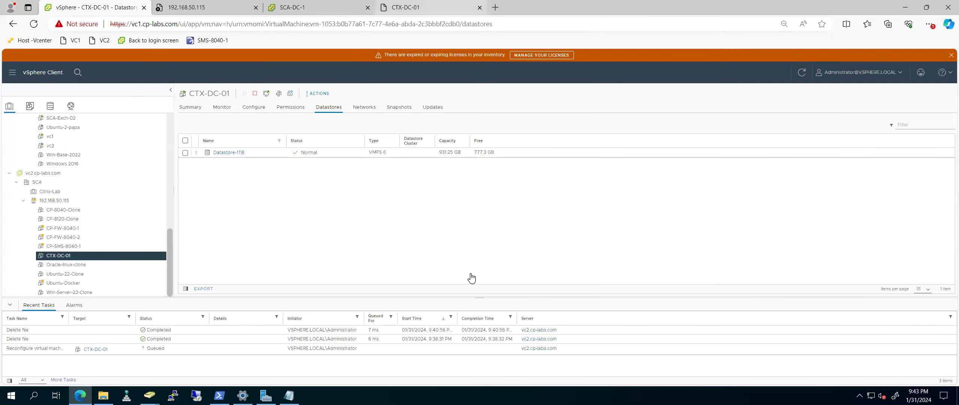
Switch to the CTX-DC-01 console, run the Citrix installer from the CVAD 2106 DVD drive and allow it to make changes.
{"action": "key", "text": "ctrl+shift+Tab"}
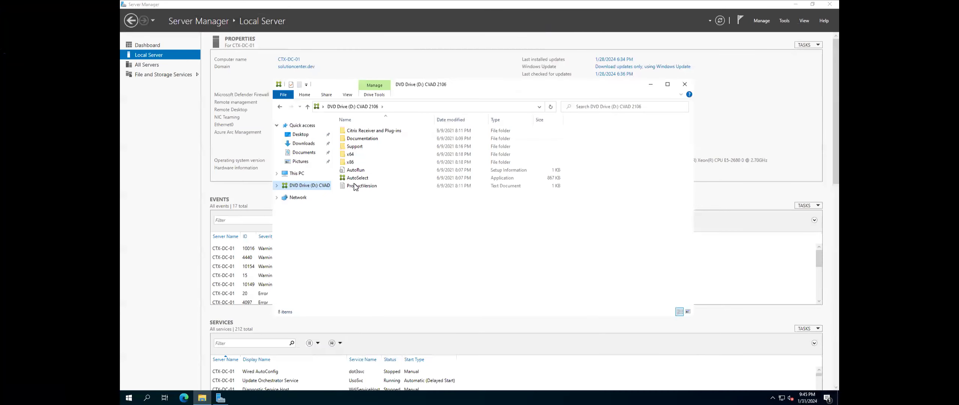
{"action": "left_click", "coordinate": [298, 176]}
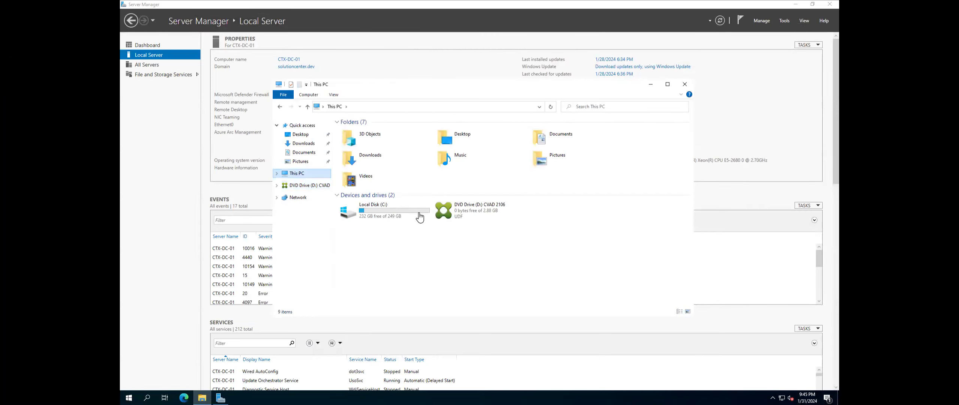
{"action": "right_click", "coordinate": [466, 212]}
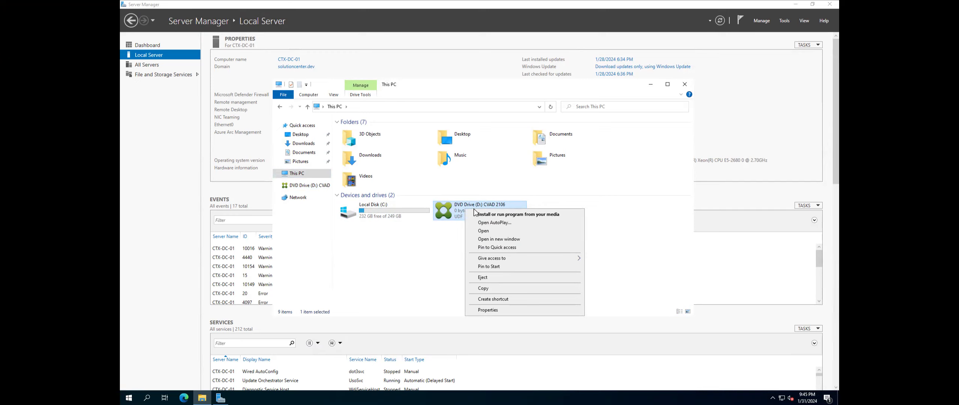
{"action": "left_click", "coordinate": [510, 215]}
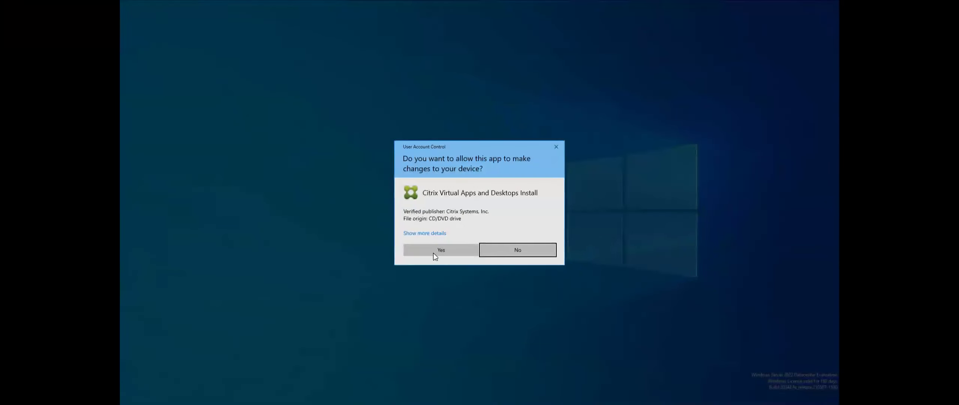
{"action": "left_click", "coordinate": [433, 253]}
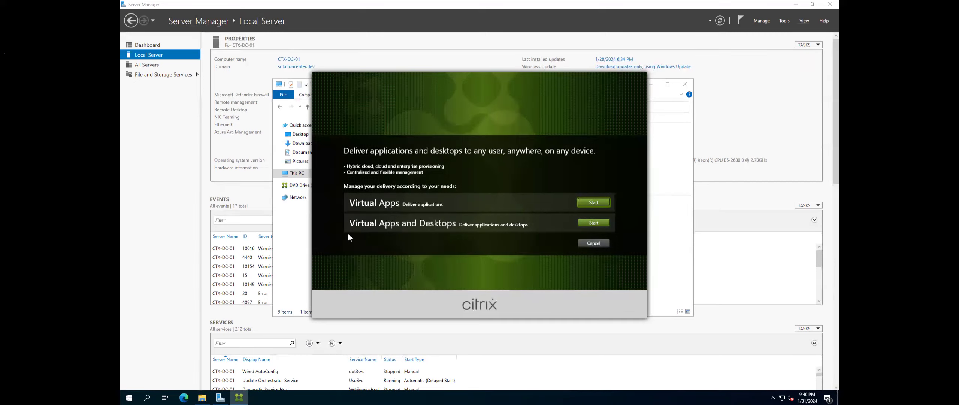
Start the Virtual Apps and Desktops setup and choose to install the Delivery Controller.
{"action": "left_click", "coordinate": [594, 222]}
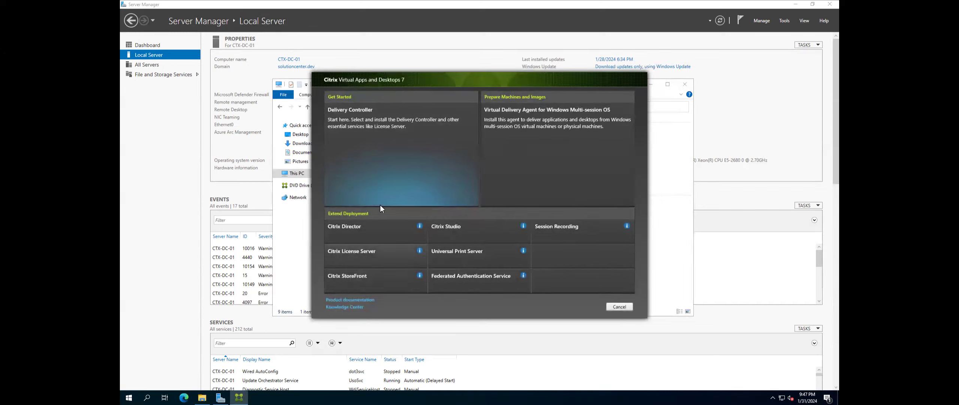
{"action": "left_click", "coordinate": [379, 136]}
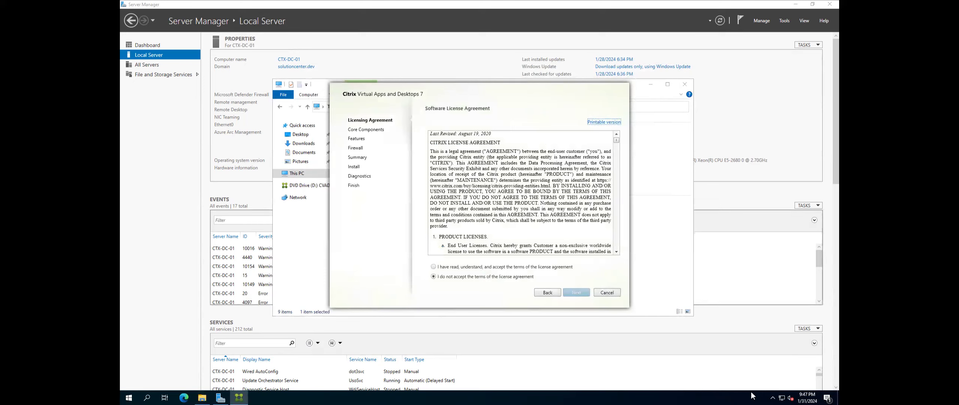
Examine the server's CPU and memory performance in the detailed Task Manager view.
{"action": "right_click", "coordinate": [810, 395]}
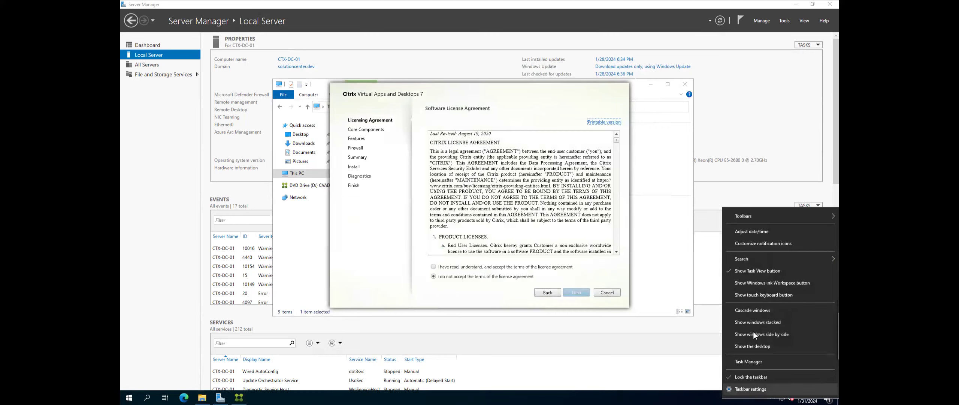
{"action": "left_click", "coordinate": [696, 330]}
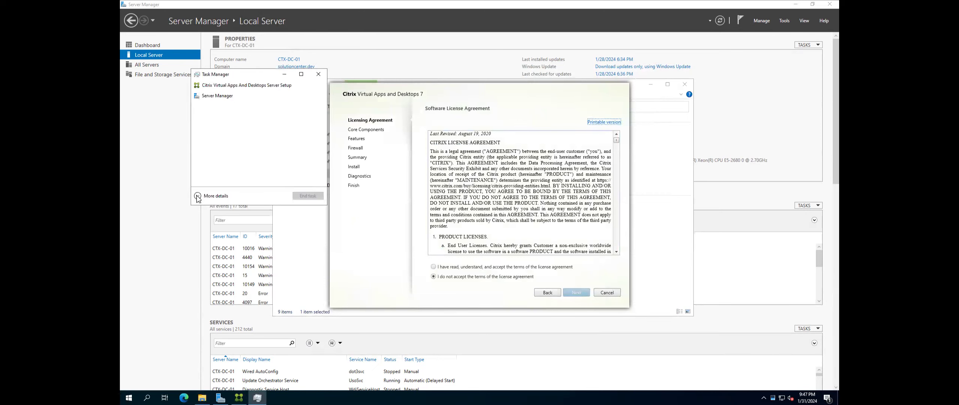
{"action": "left_click", "coordinate": [198, 195]}
{"action": "left_click", "coordinate": [230, 92]}
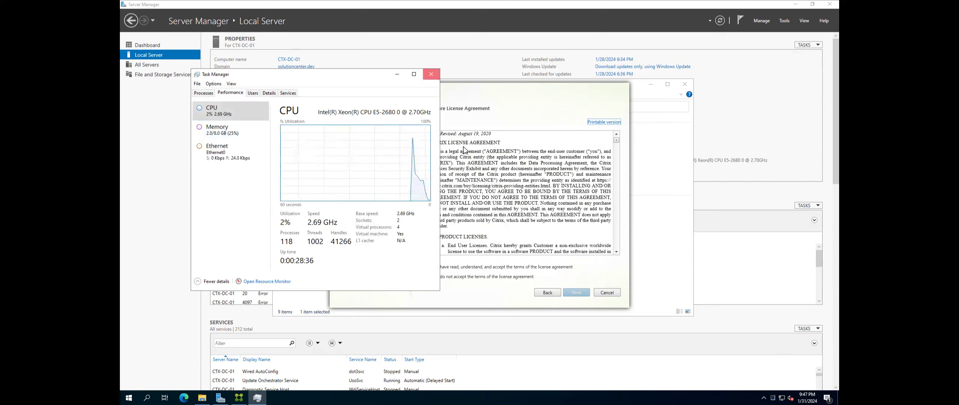
Accept the software license agreement and keep all core components selected: Delivery Controller, Studio, Director and License Server, in C:\Program Files\Citrix.
{"action": "left_click", "coordinate": [506, 267]}
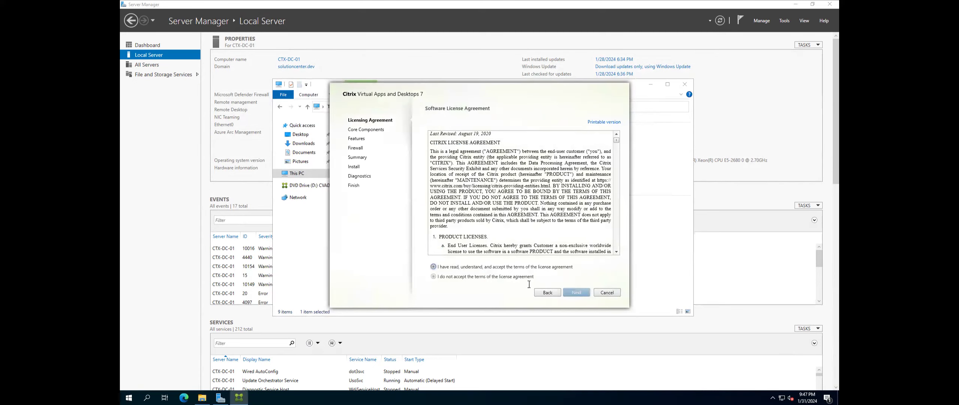
{"action": "left_click", "coordinate": [576, 292]}
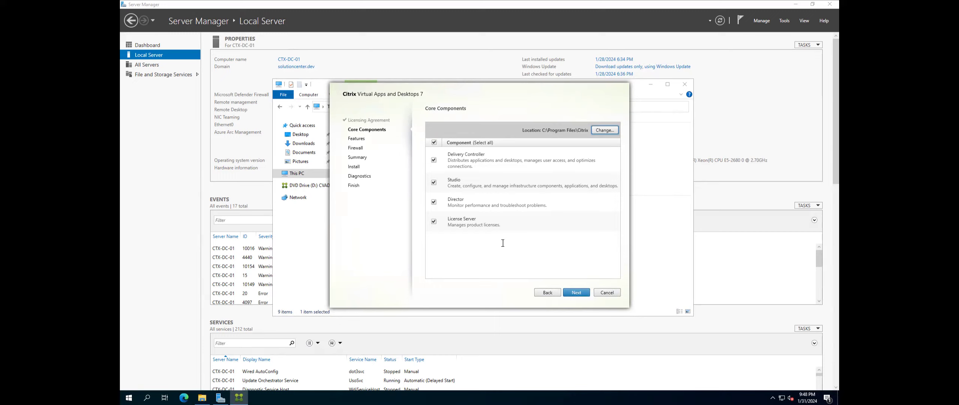
{"action": "left_click", "coordinate": [576, 292]}
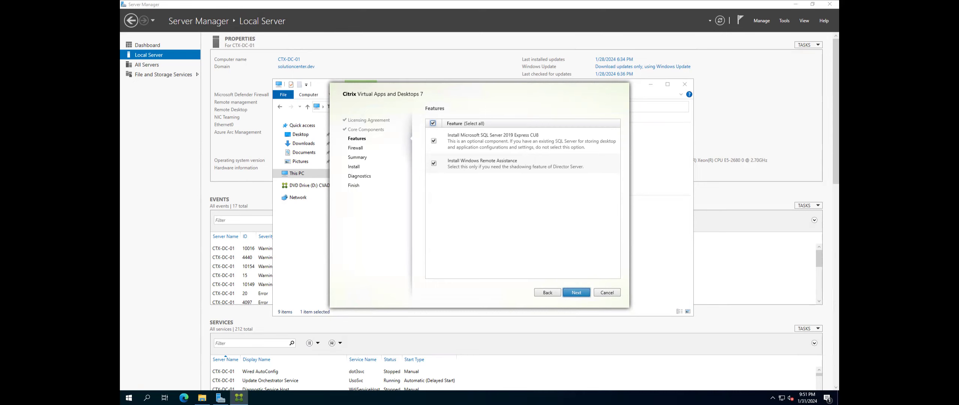
{"action": "key", "text": "alt+Tab"}
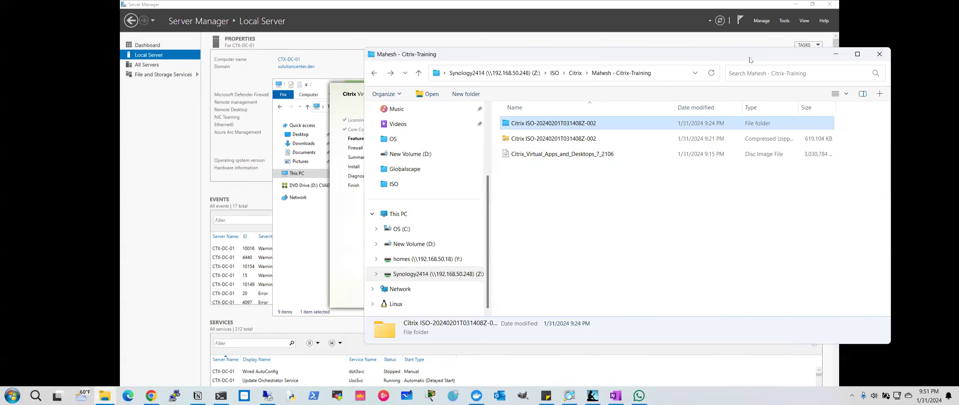
{"action": "key", "text": "alt+Tab"}
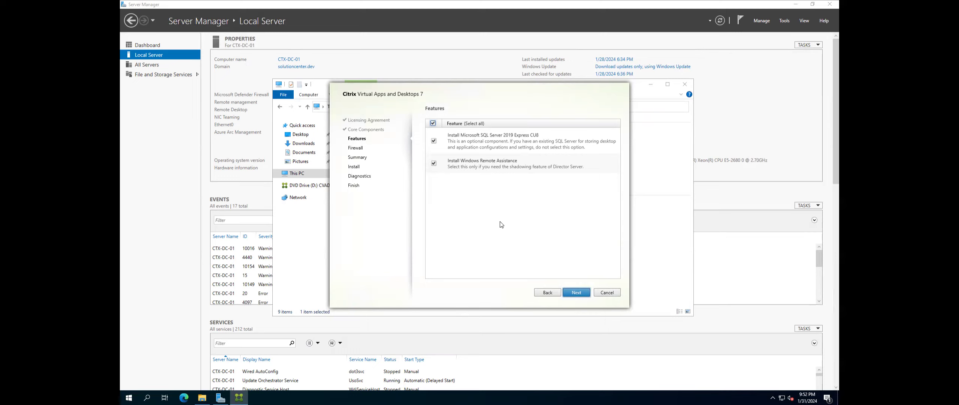
{"action": "left_click", "coordinate": [128, 397]}
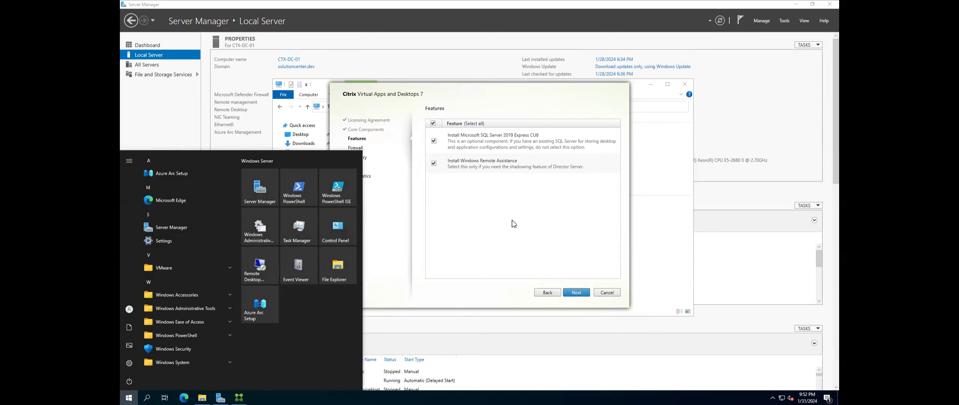
{"action": "left_click", "coordinate": [514, 223]}
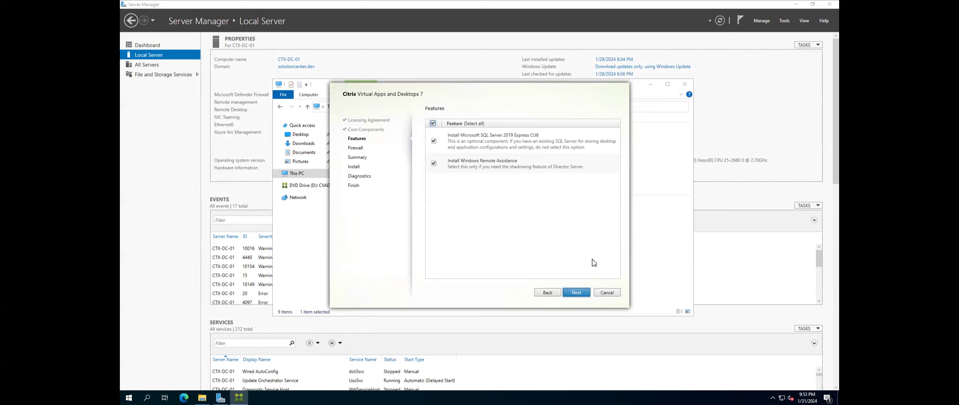
Start the installation with Microsoft SQL Server 2019 Express CU8 and Windows Remote Assistance included and firewall rules configured automatically.
{"action": "left_click", "coordinate": [577, 293]}
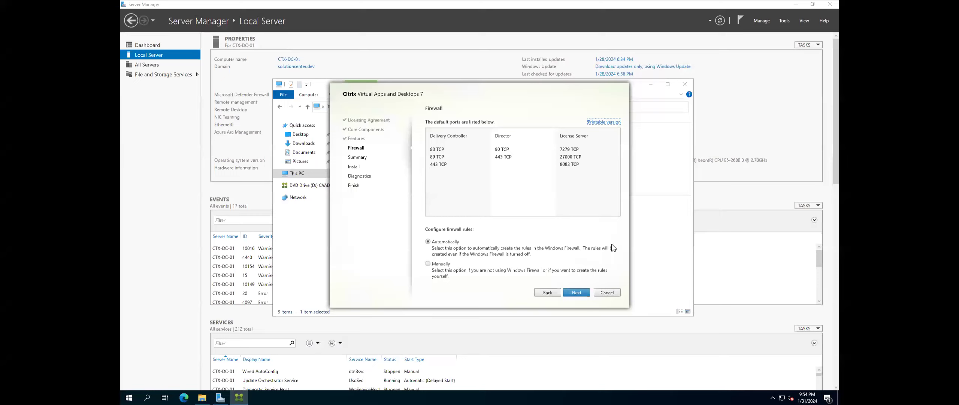
{"action": "key", "text": "Return"}
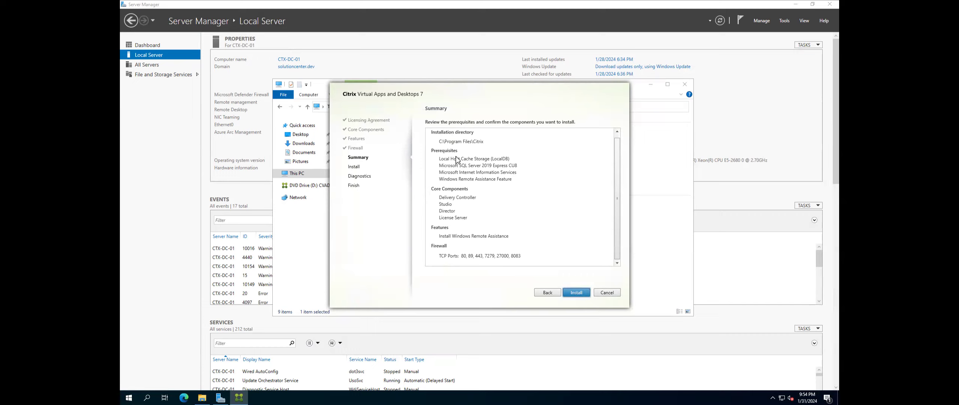
{"action": "scroll", "coordinate": [491, 181], "scroll_direction": "up", "scroll_amount": 1}
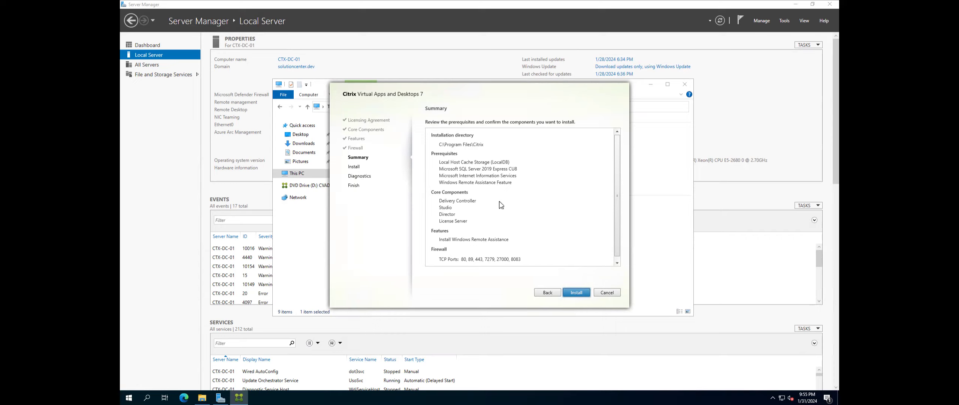
{"action": "left_click", "coordinate": [581, 294]}
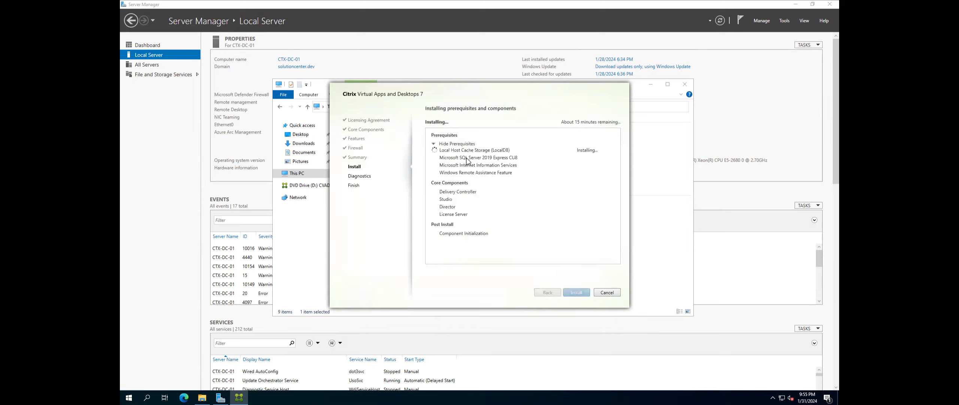